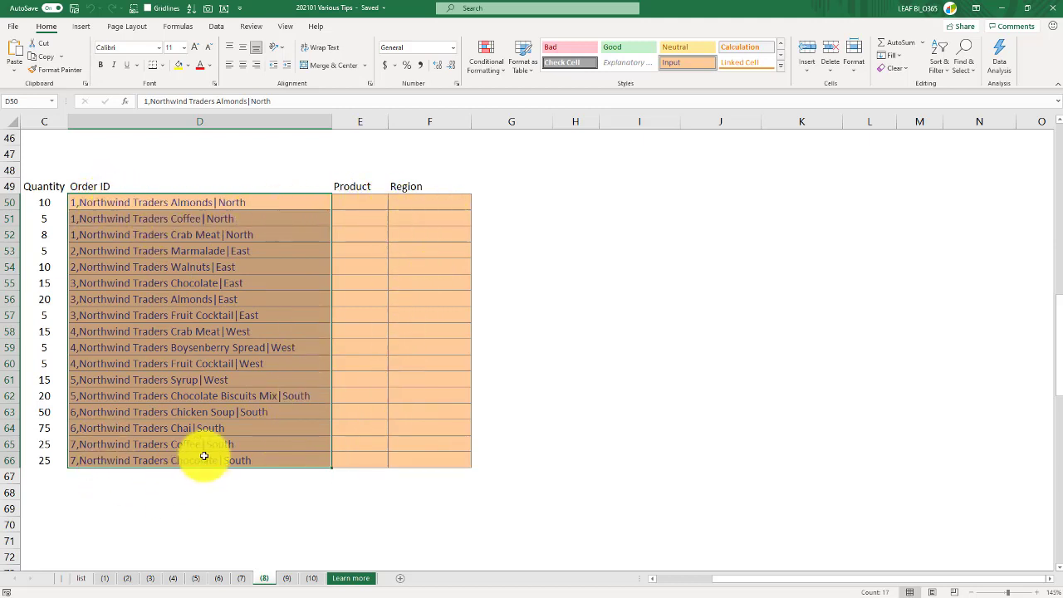
Start Text to Columns on the Order ID values D50:D66 as delimited text separated by commas
{"action": "left_click_drag", "start_coordinate": [85, 184], "coordinate": [405, 185]}
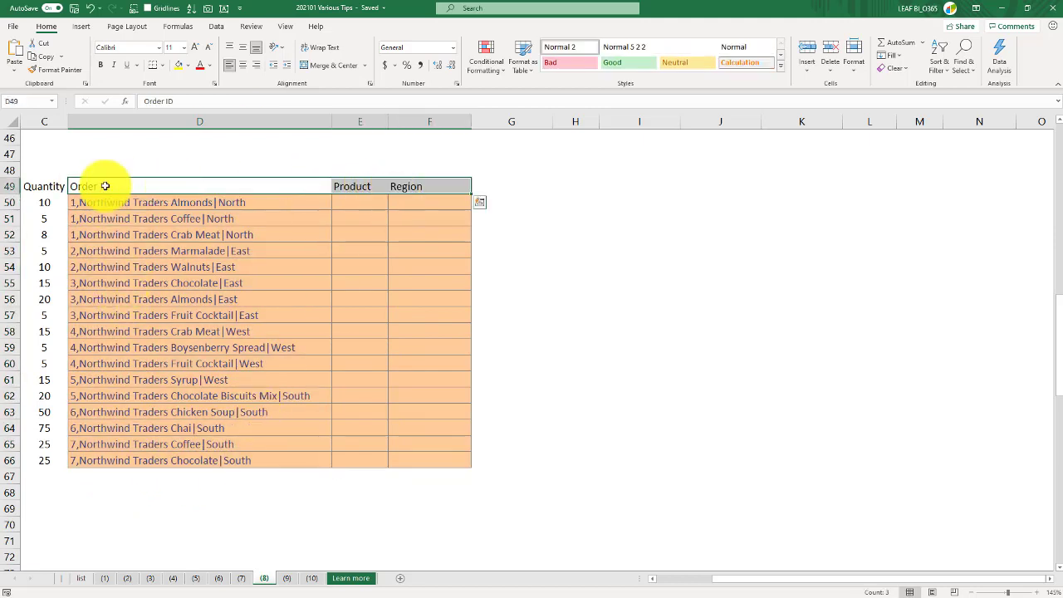
{"action": "left_click", "coordinate": [353, 184]}
{"action": "left_click", "coordinate": [410, 181]}
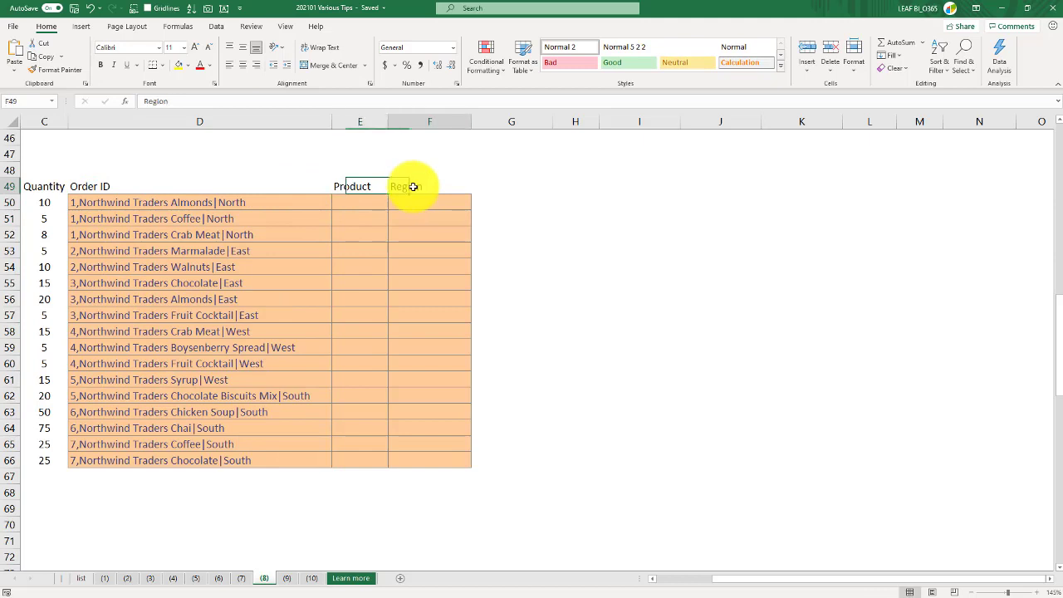
{"action": "left_click_drag", "start_coordinate": [238, 204], "coordinate": [221, 458]}
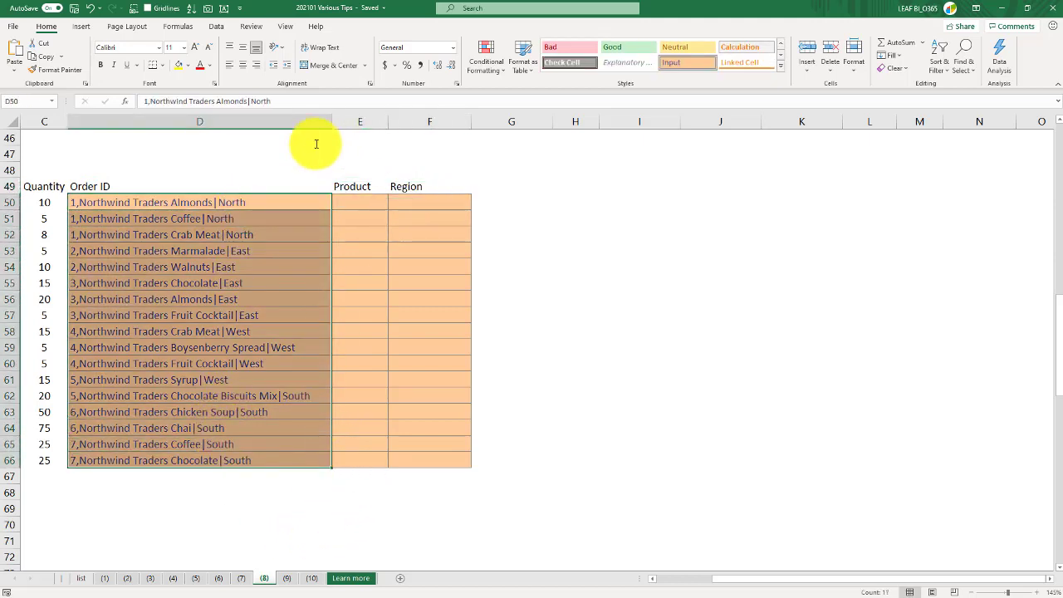
{"action": "left_click", "coordinate": [216, 27]}
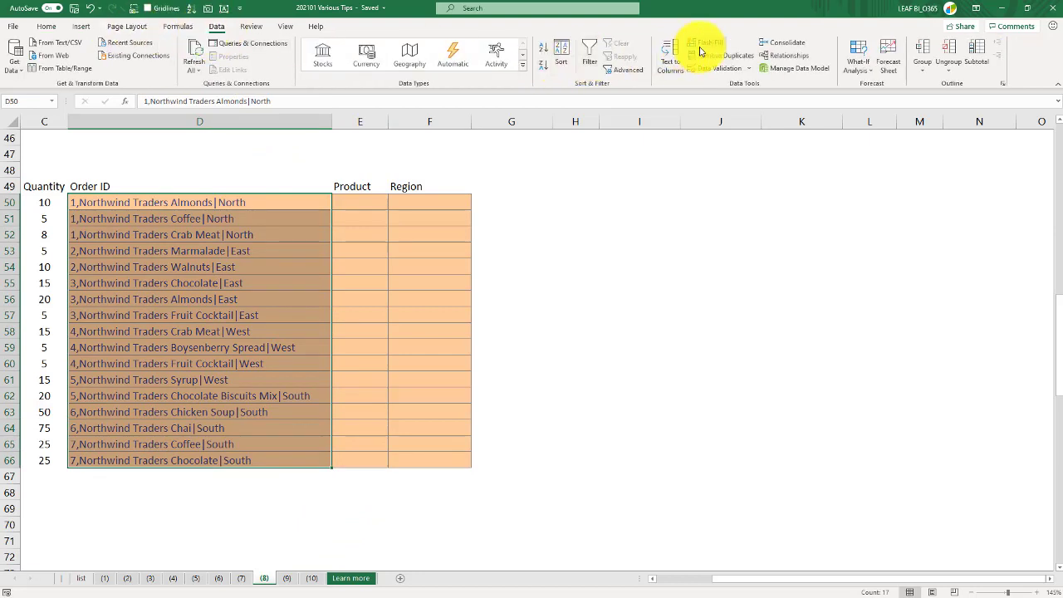
{"action": "left_click", "coordinate": [669, 53]}
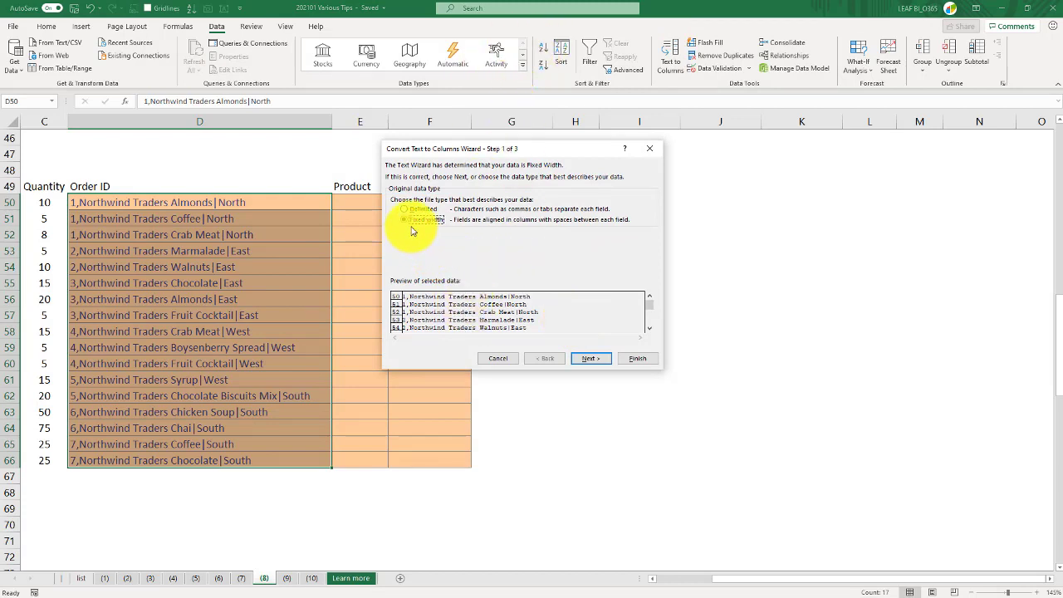
{"action": "left_click", "coordinate": [587, 360]}
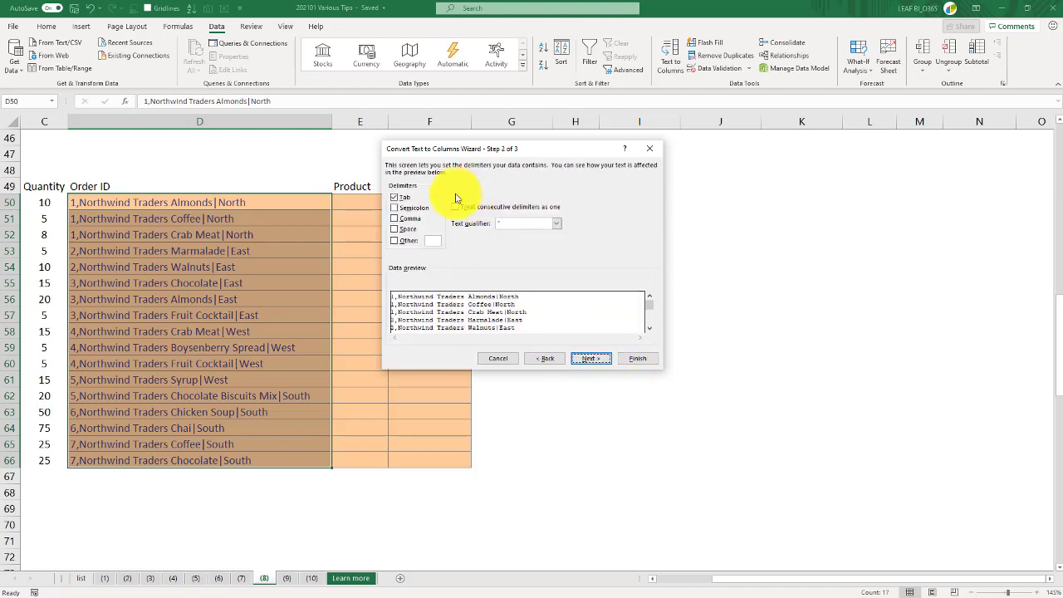
{"action": "left_click", "coordinate": [395, 218]}
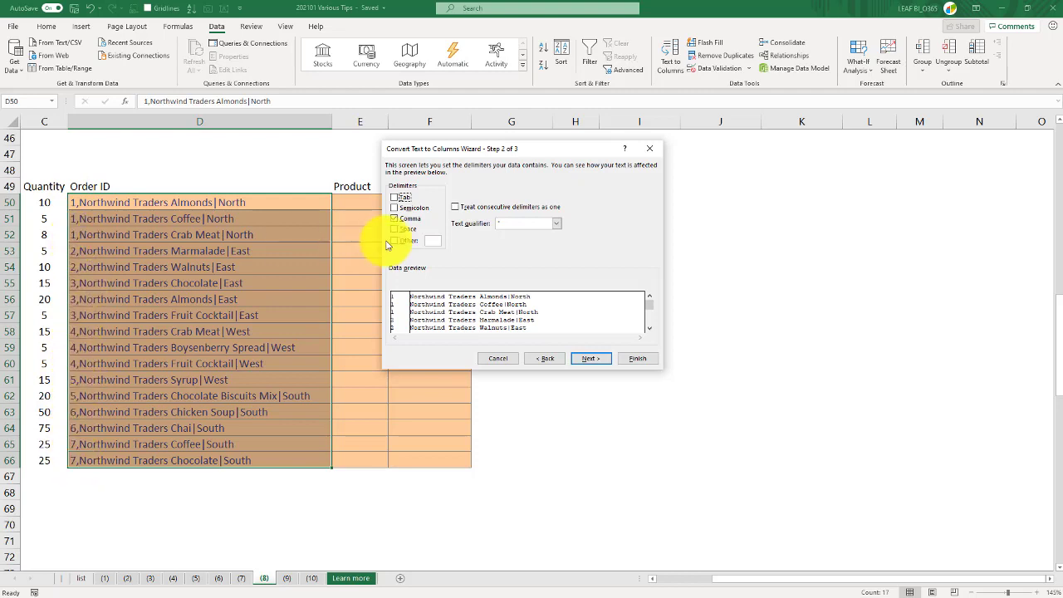
Finish the split with General column format, replacing the existing data next to the Order ID column
{"action": "left_click", "coordinate": [589, 362]}
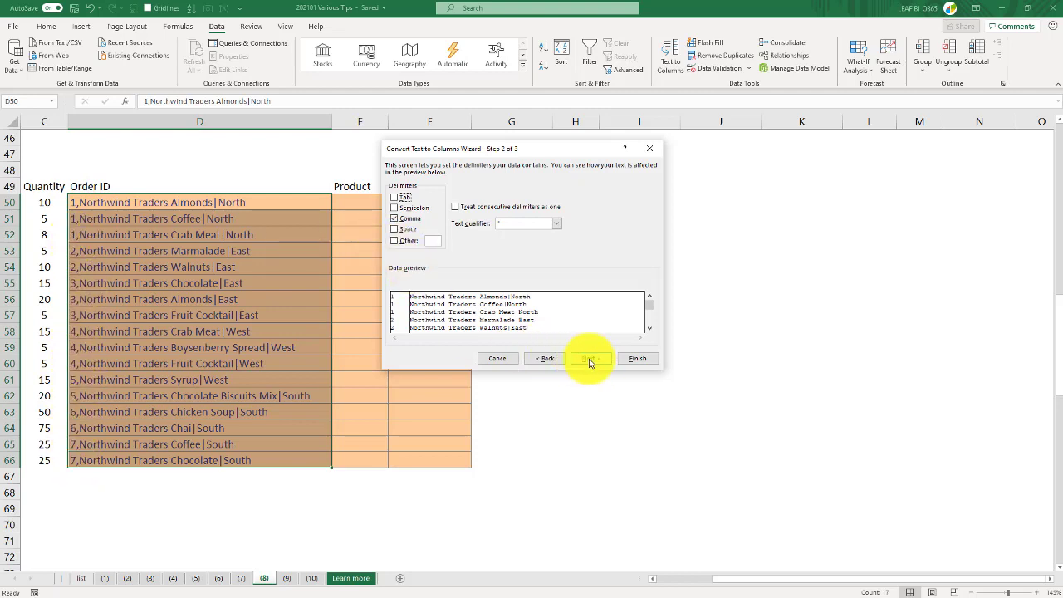
{"action": "left_click", "coordinate": [589, 359]}
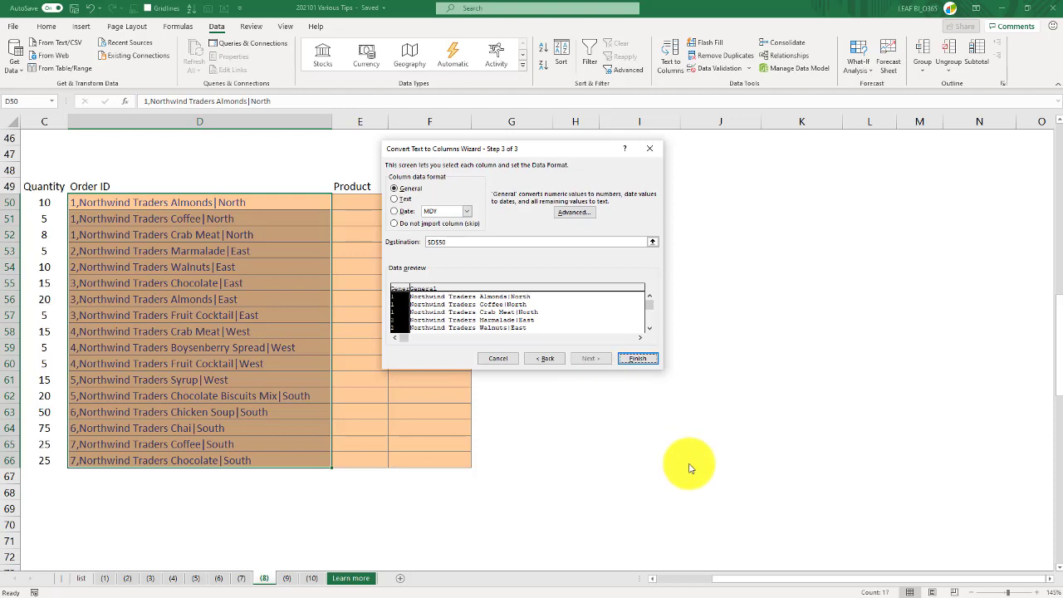
{"action": "left_click", "coordinate": [399, 313]}
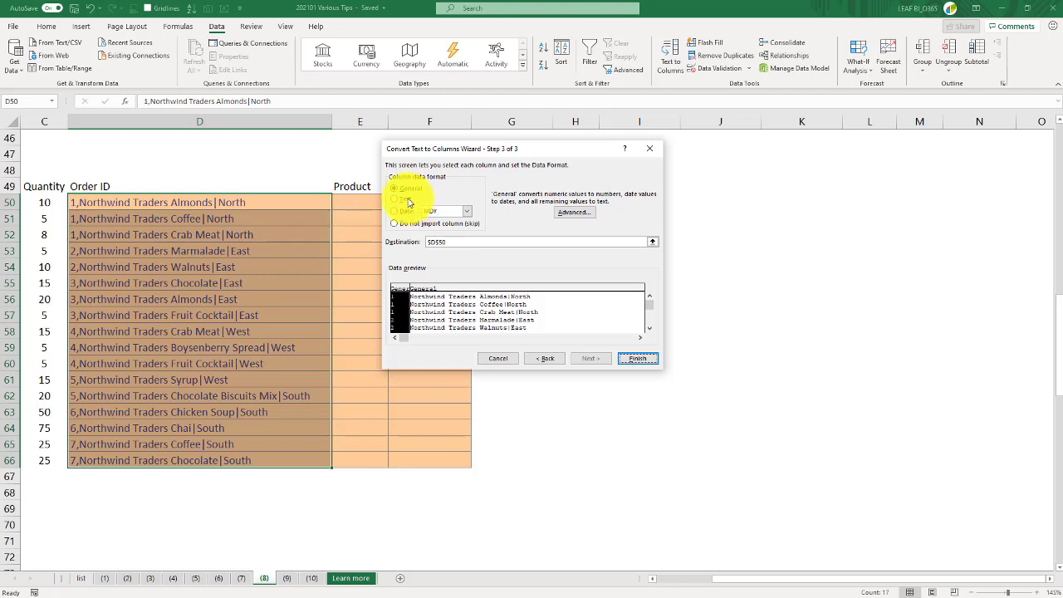
{"action": "left_click", "coordinate": [421, 291]}
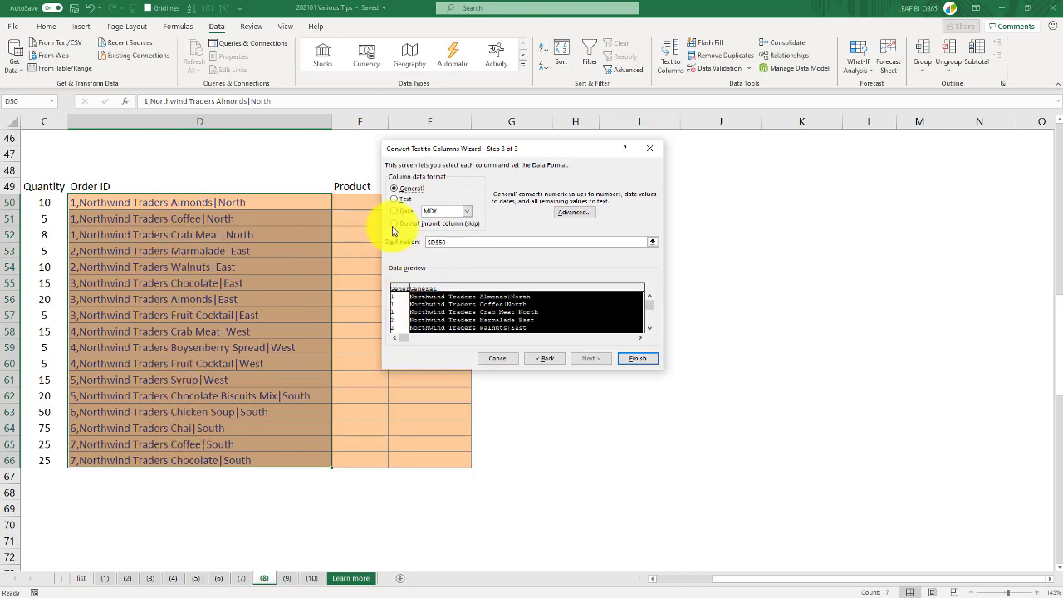
{"action": "left_click", "coordinate": [636, 359]}
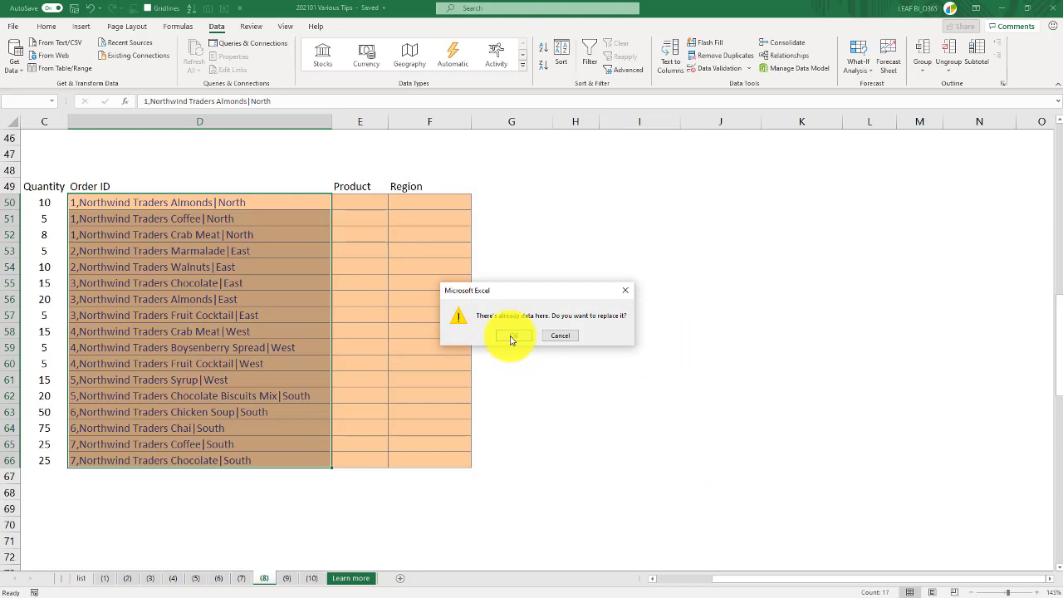
{"action": "left_click", "coordinate": [512, 338]}
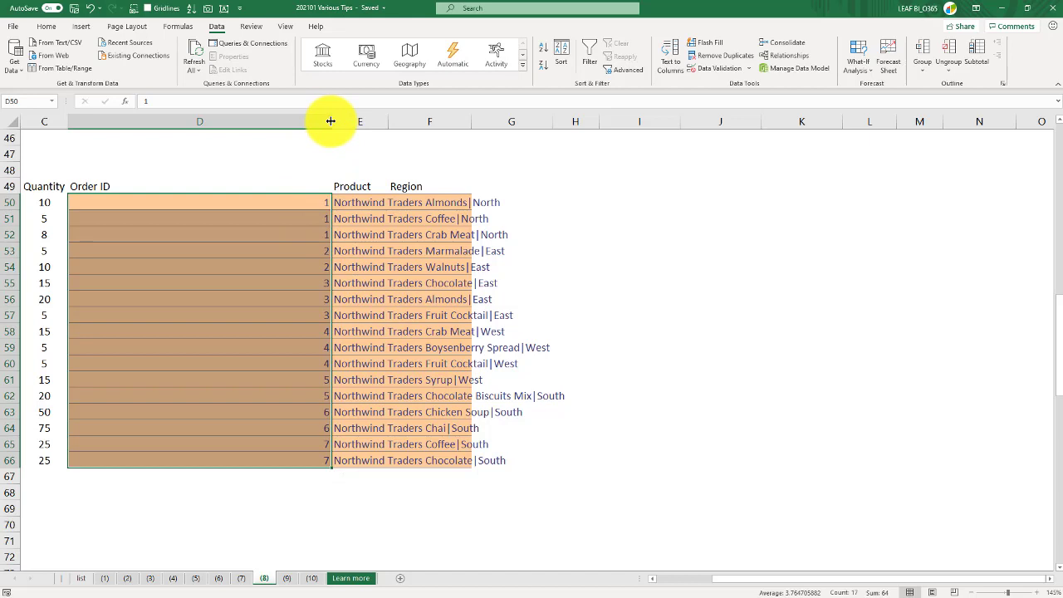
Autofit the widths of the Order ID and Product columns
{"action": "double_click", "coordinate": [331, 122]}
{"action": "double_click", "coordinate": [171, 121]}
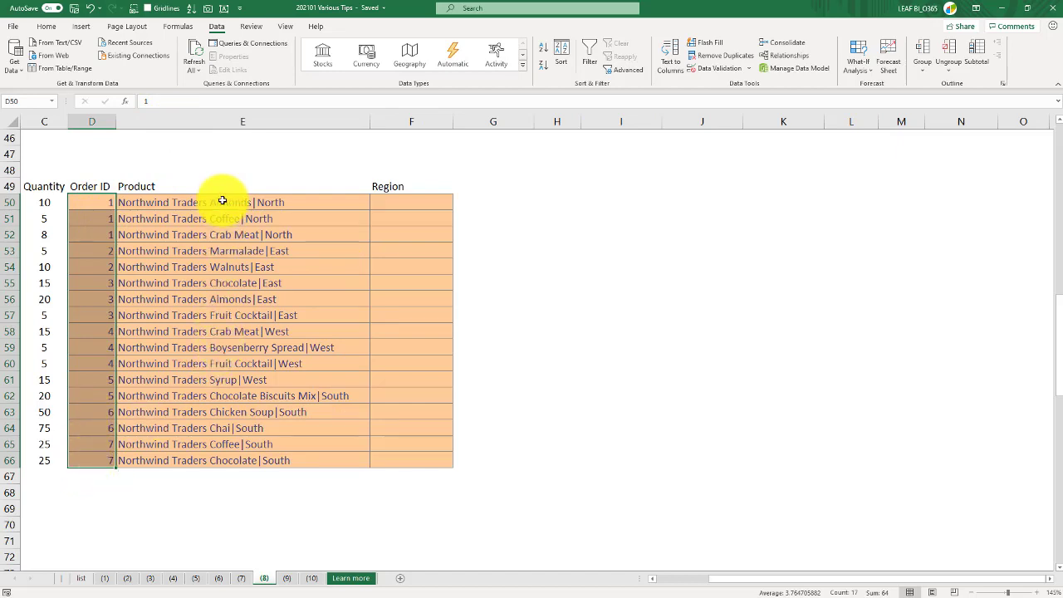
Run Text to Columns on the Product values, delimited by the | character as the Other separator
{"action": "left_click_drag", "start_coordinate": [219, 202], "coordinate": [227, 465]}
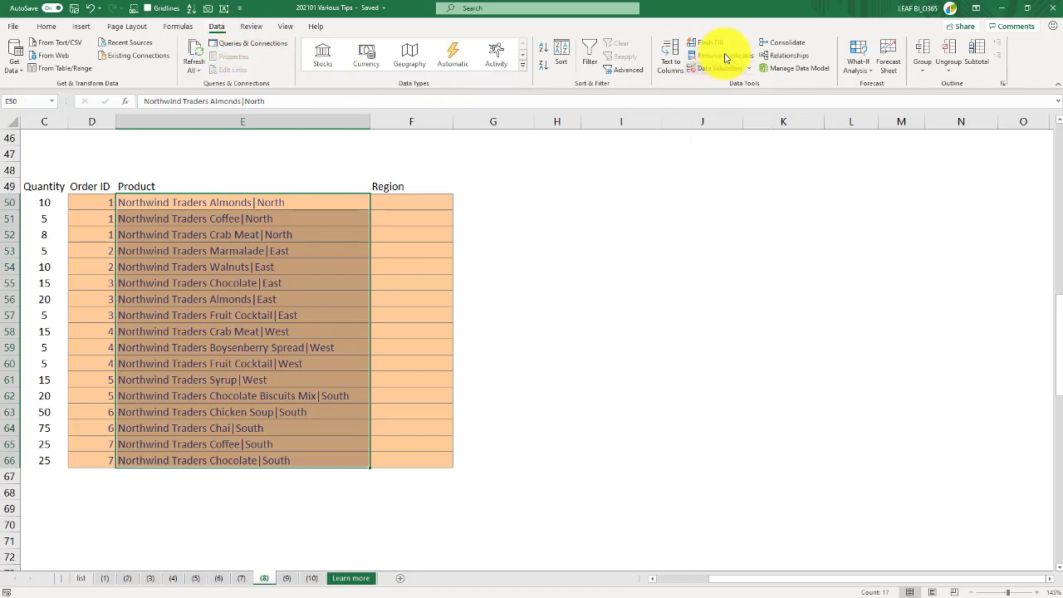
{"action": "left_click", "coordinate": [674, 58]}
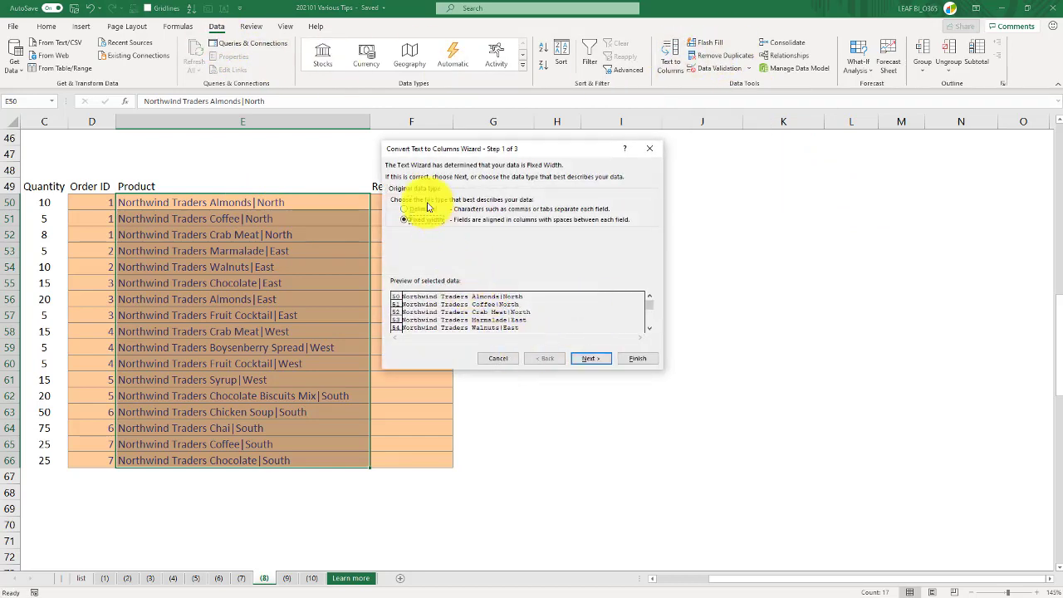
{"action": "left_click", "coordinate": [430, 213]}
{"action": "left_click", "coordinate": [585, 362]}
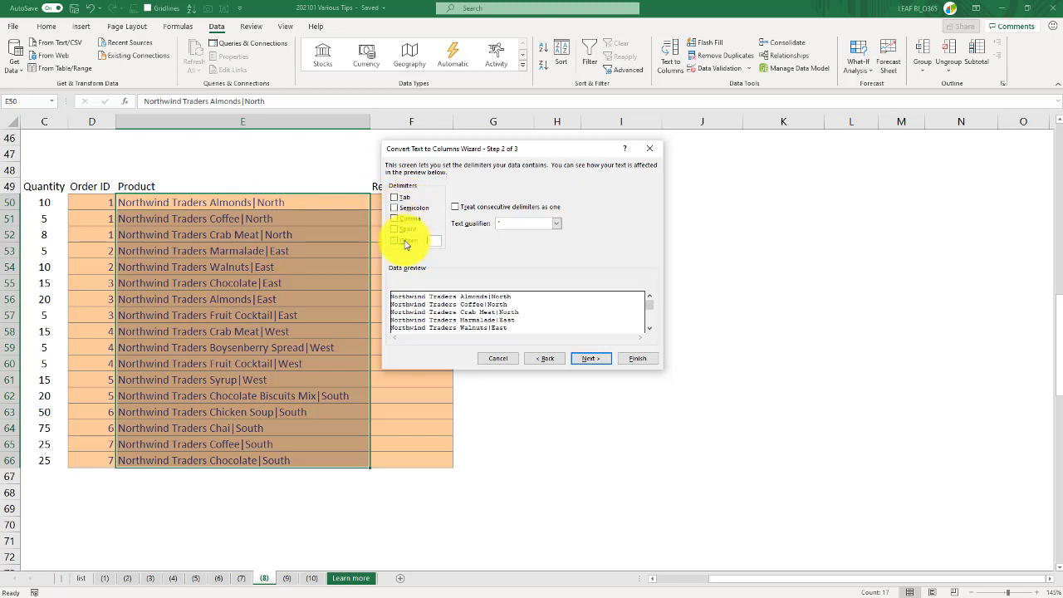
{"action": "left_click", "coordinate": [405, 240]}
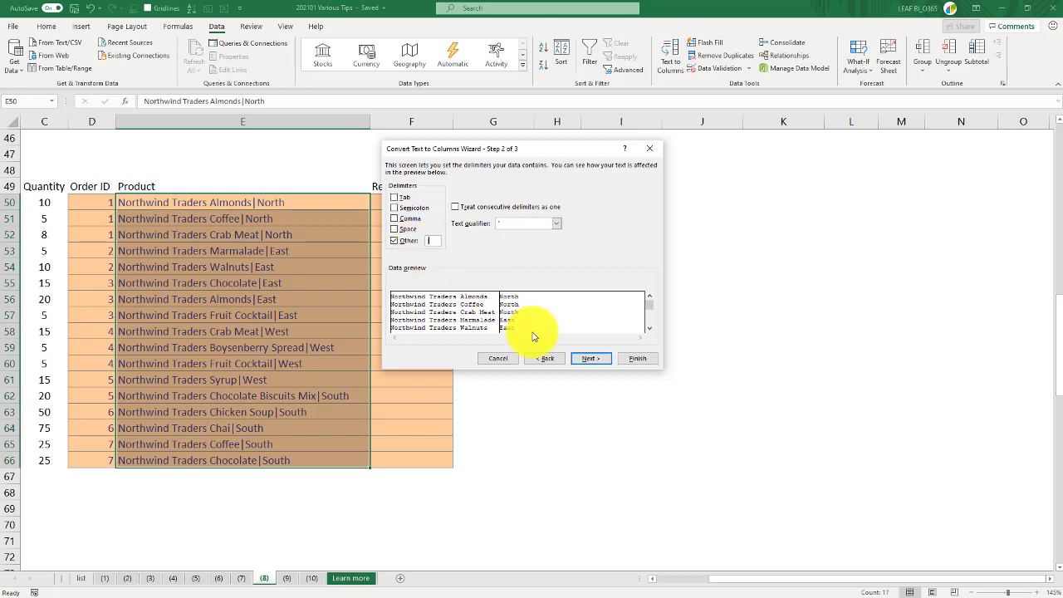
{"action": "left_click", "coordinate": [588, 361]}
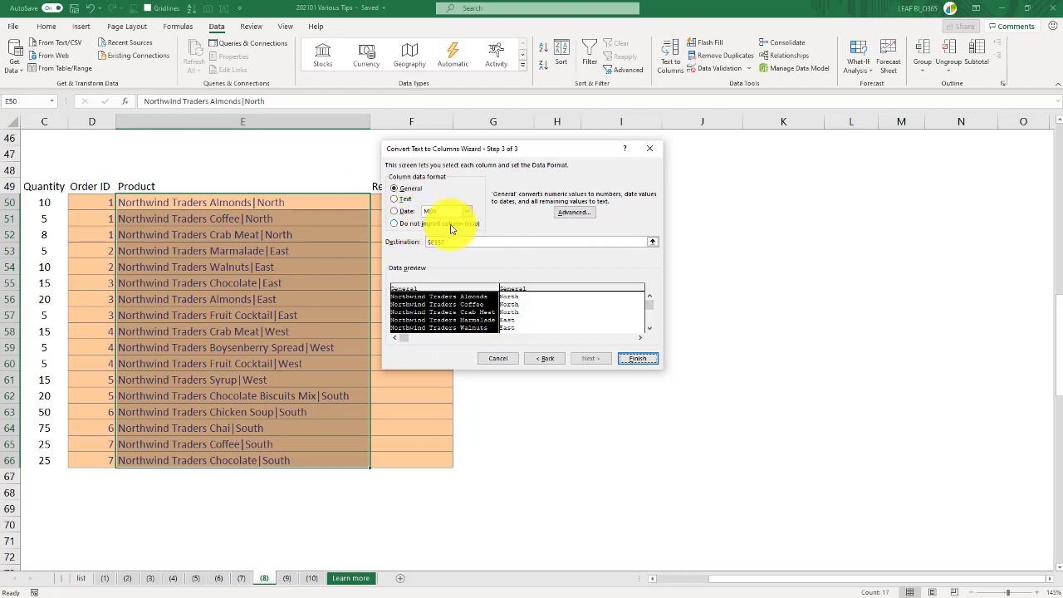
Keep both output columns as General and finish, replacing the data in the Region column
{"action": "left_click", "coordinate": [527, 289]}
{"action": "left_click", "coordinate": [479, 290]}
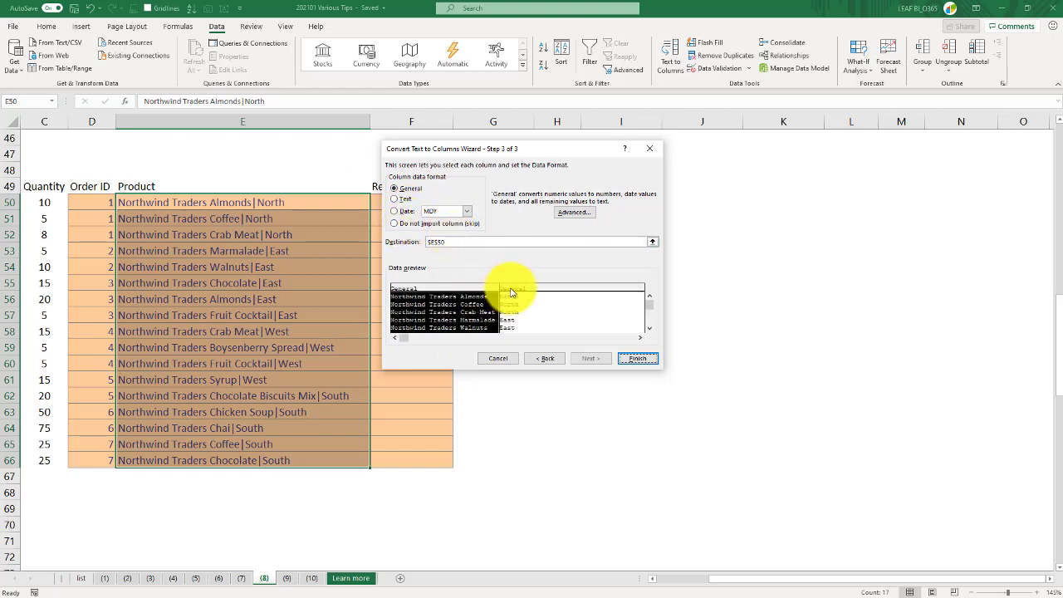
{"action": "left_click", "coordinate": [513, 293]}
{"action": "left_click", "coordinate": [627, 359]}
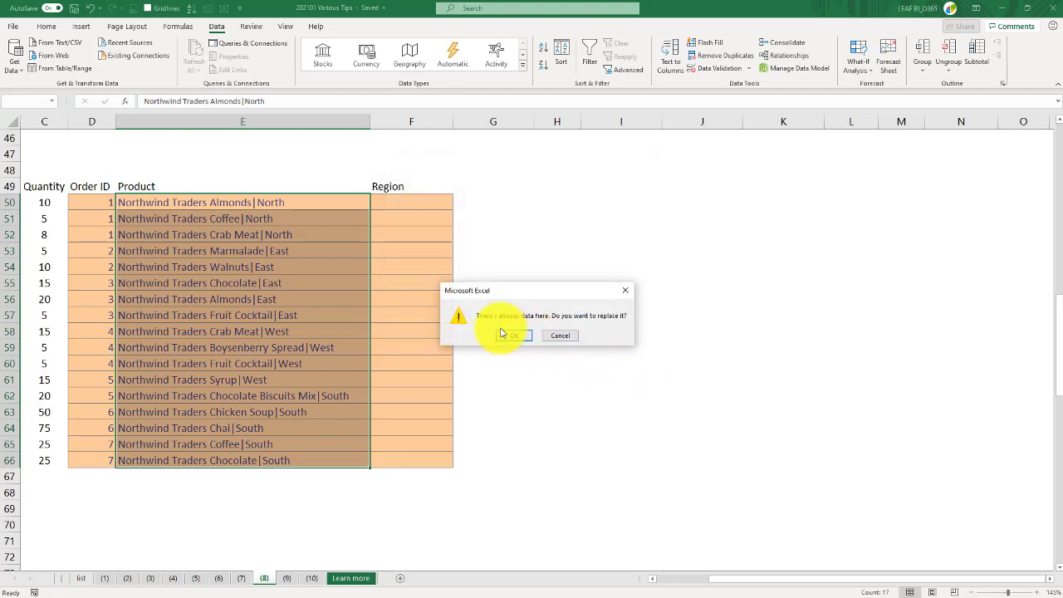
{"action": "left_click", "coordinate": [509, 334]}
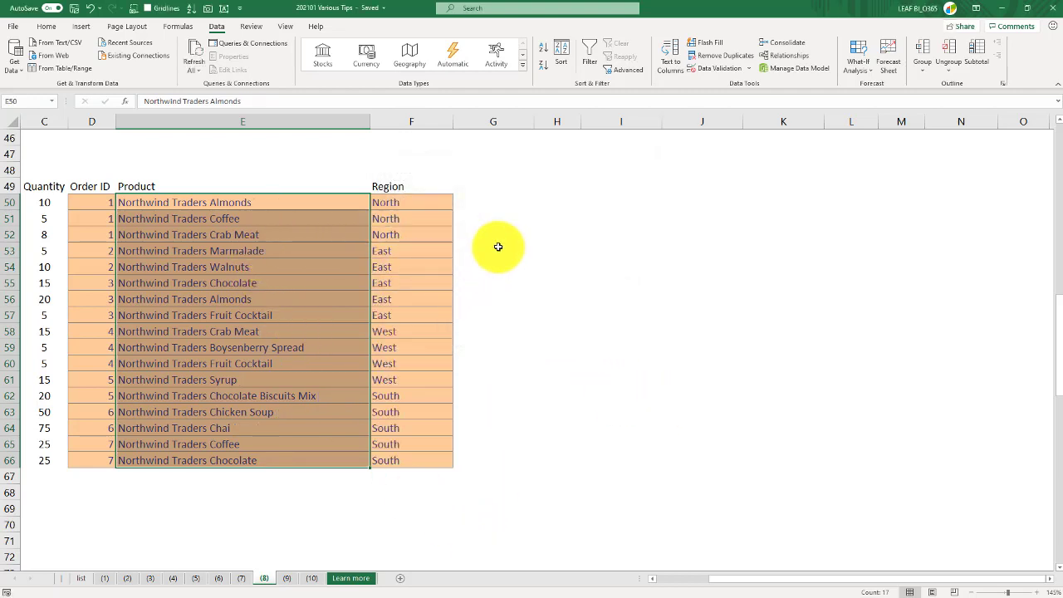
Review the split Order ID, Product and Region columns alongside the OrderDetails table
{"action": "left_click", "coordinate": [498, 248]}
{"action": "left_click", "coordinate": [142, 280]}
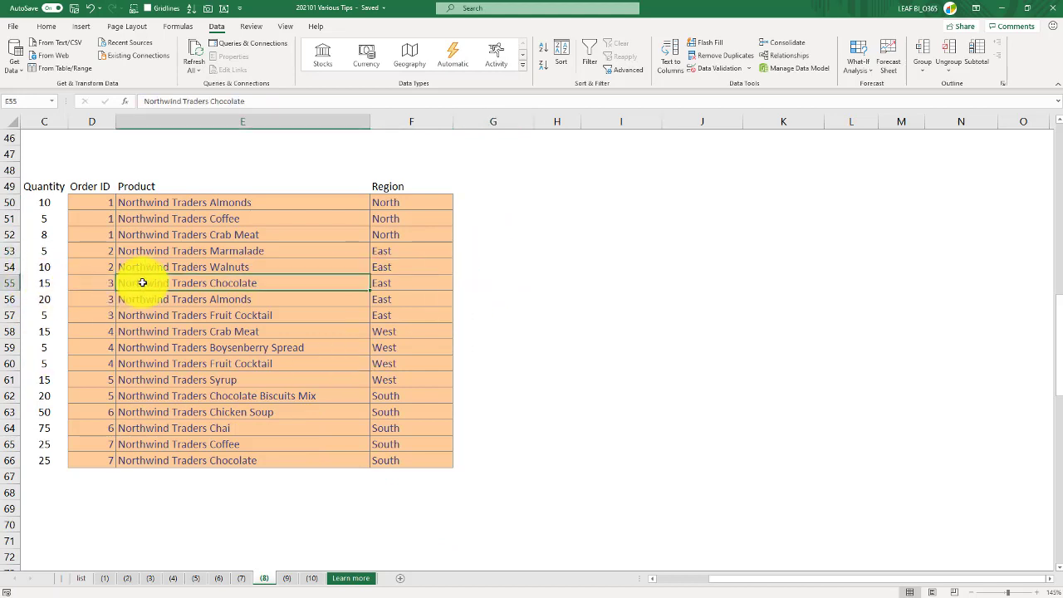
{"action": "key", "text": "Left"}
{"action": "scroll", "coordinate": [142, 283], "scroll_direction": "left", "scroll_amount": 2}
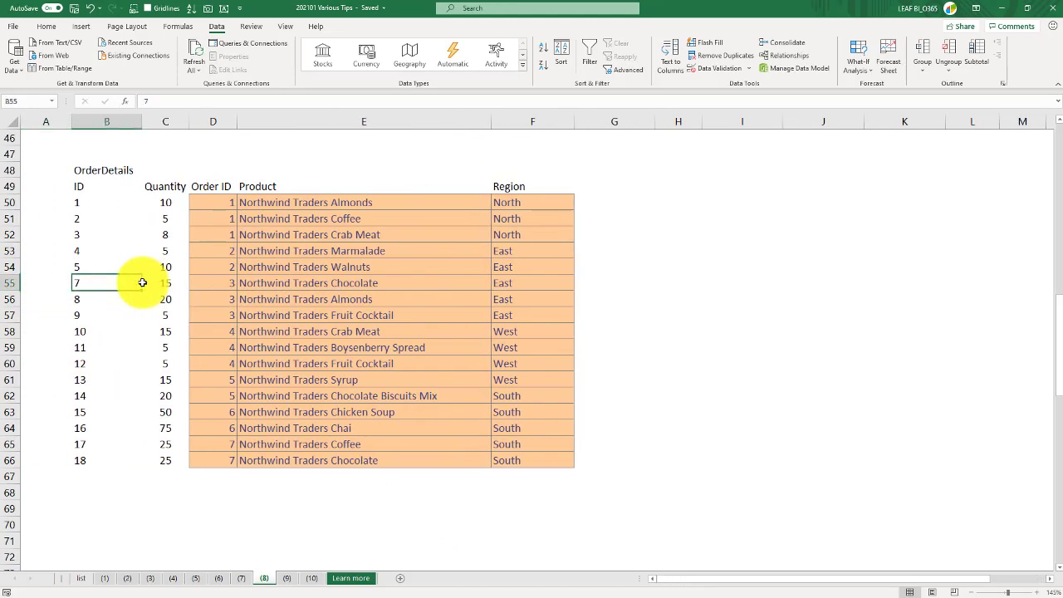
{"action": "key", "text": "Right"}
{"action": "key", "text": "Right"}
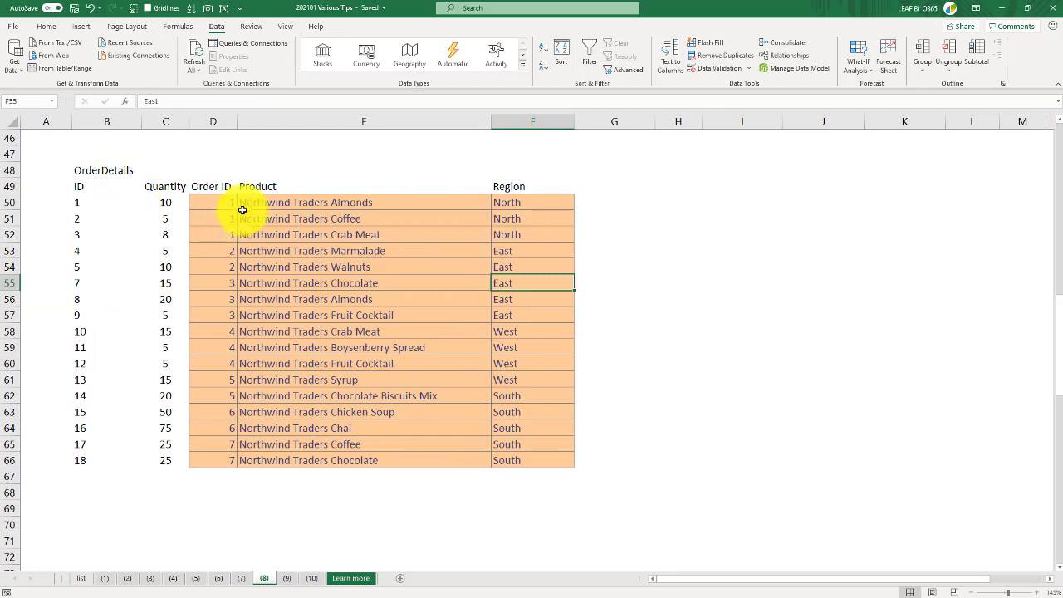
{"action": "left_click", "coordinate": [290, 202]}
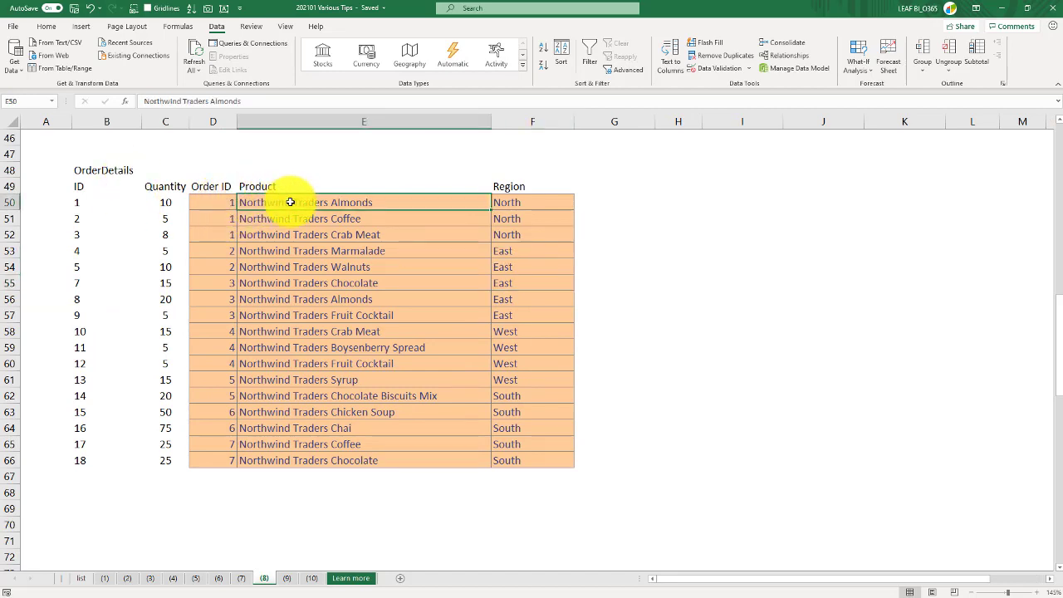
{"action": "left_click", "coordinate": [505, 203]}
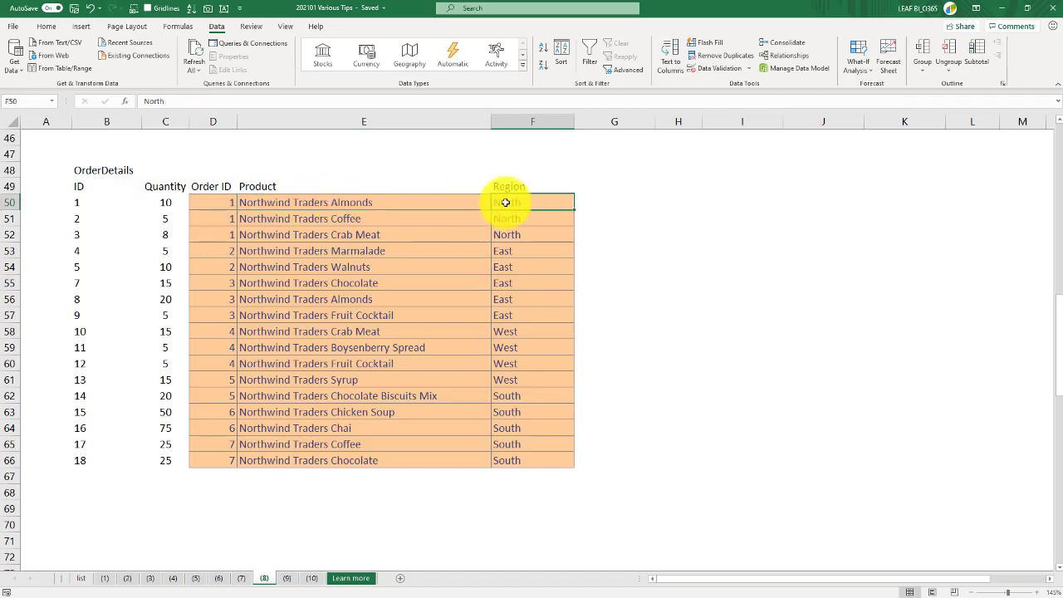
Copy the Region header and values into column H starting at H49
{"action": "left_click_drag", "start_coordinate": [509, 187], "coordinate": [508, 461]}
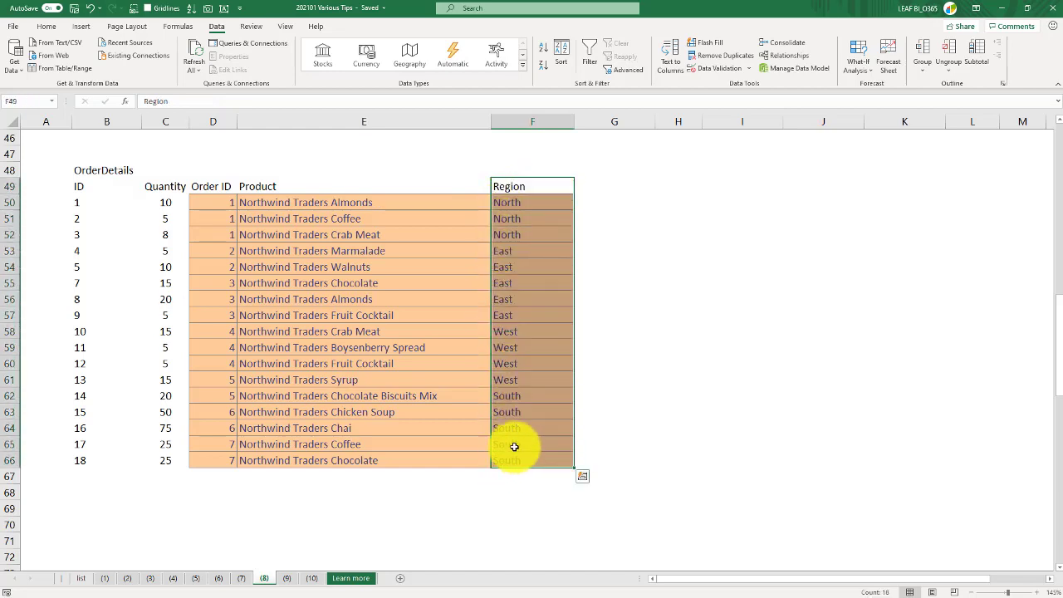
{"action": "key", "text": "ctrl+c"}
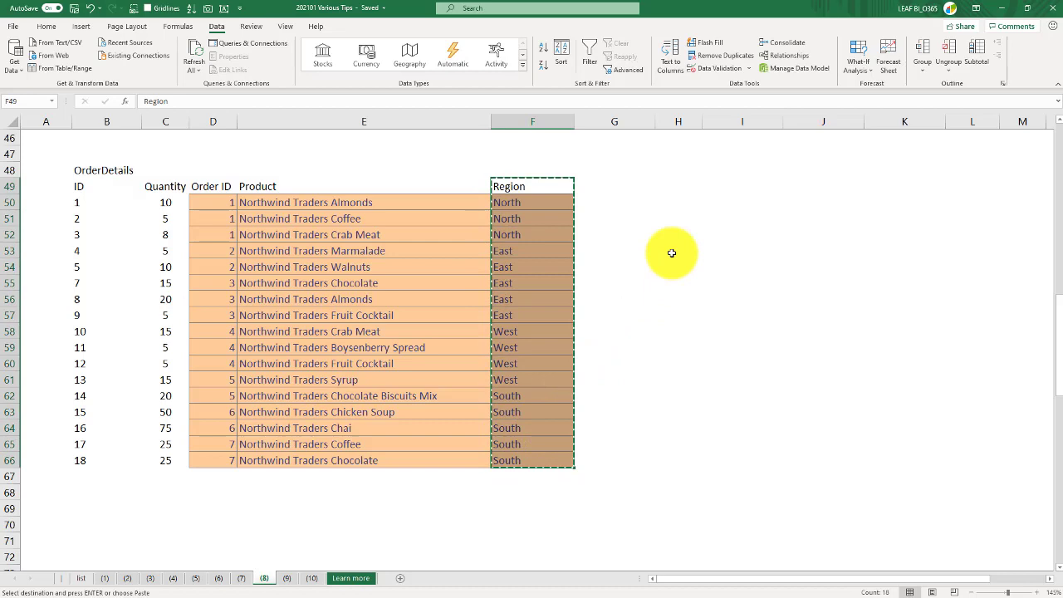
{"action": "left_click", "coordinate": [684, 186]}
{"action": "key", "text": "ctrl+v"}
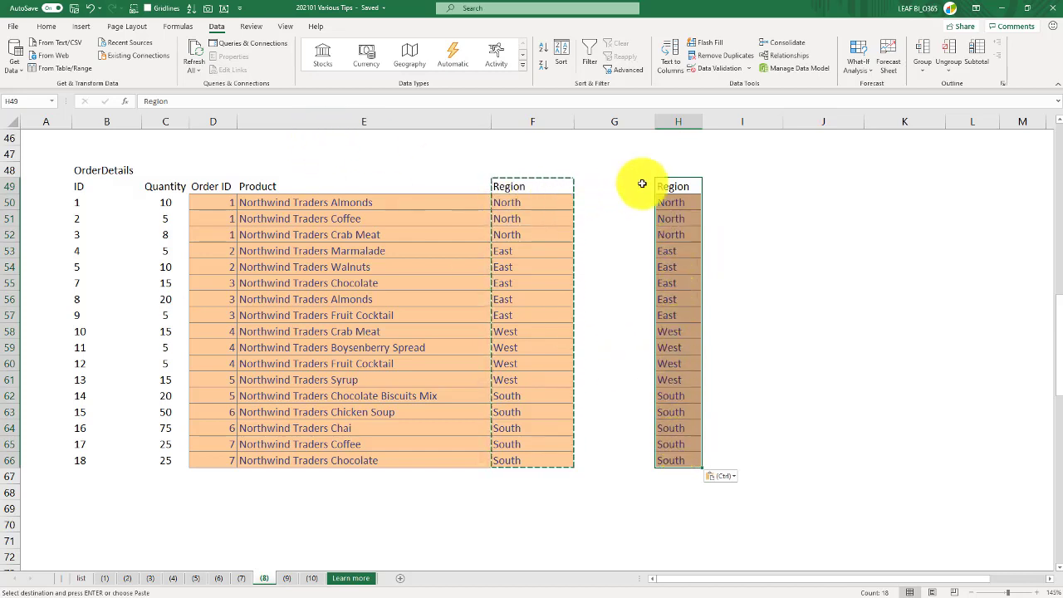
{"action": "key", "text": "Escape"}
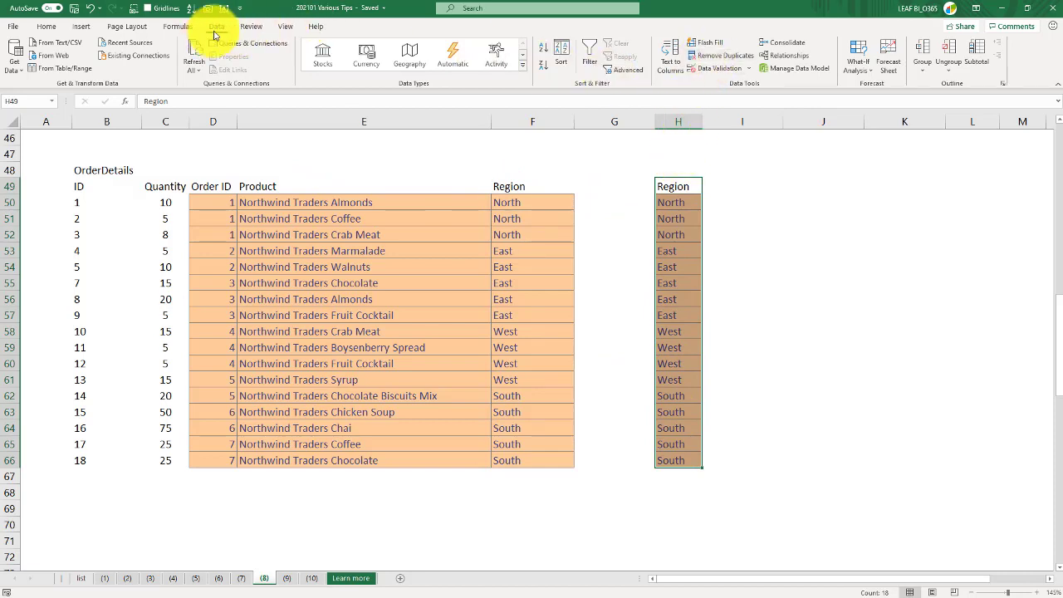
Remove duplicate values from the copied Region list in column H, keeping its header
{"action": "left_click", "coordinate": [712, 60]}
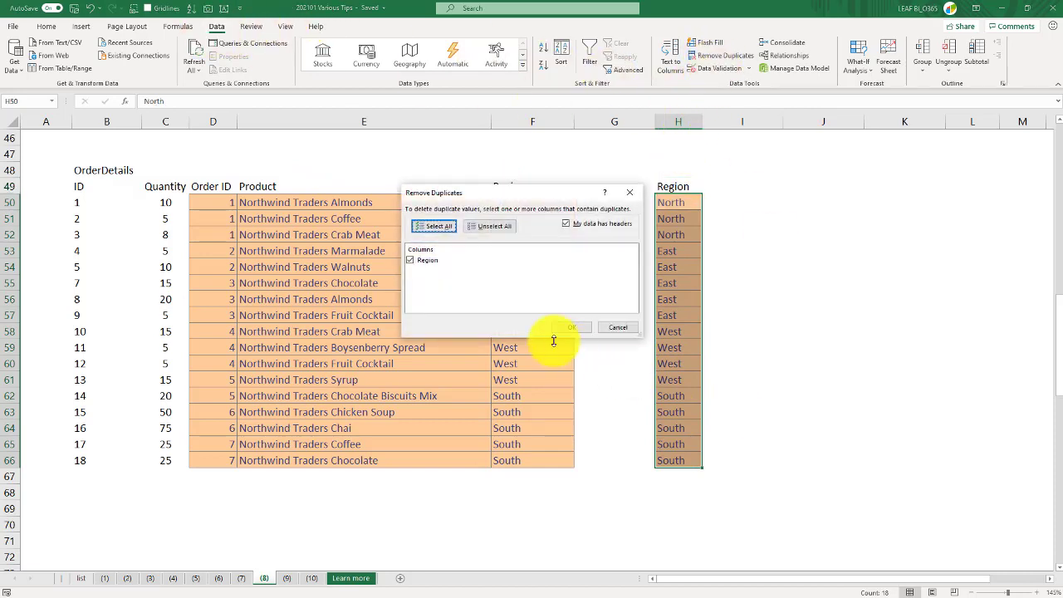
{"action": "left_click", "coordinate": [561, 329]}
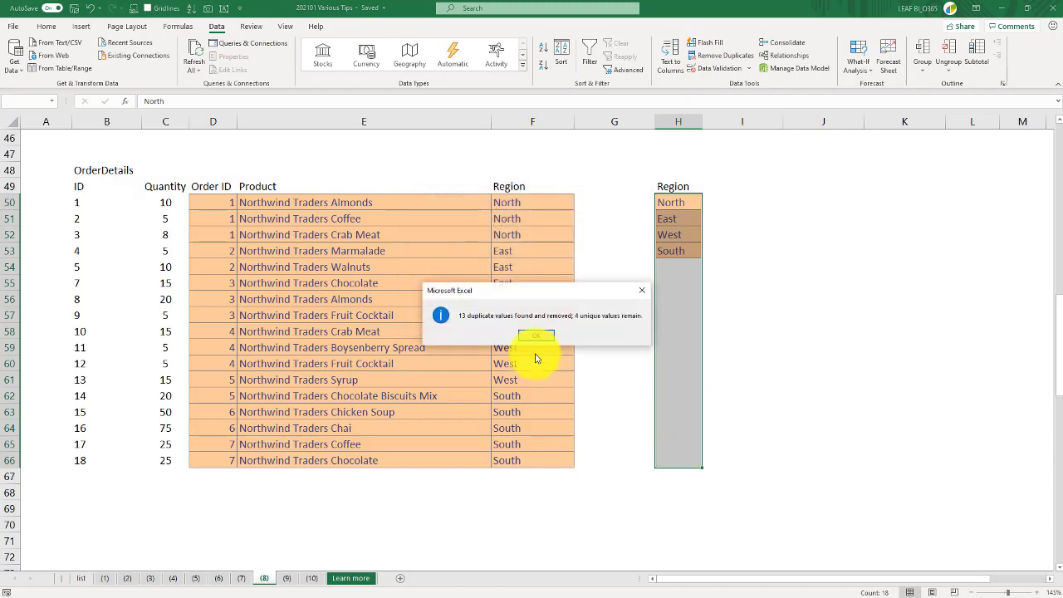
{"action": "left_click", "coordinate": [534, 352]}
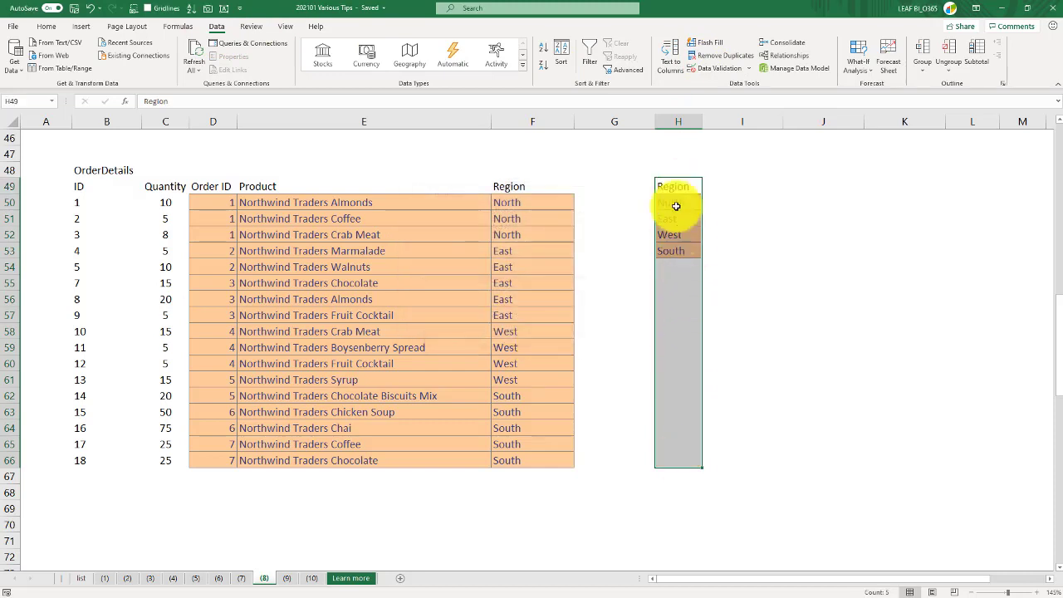
{"action": "left_click", "coordinate": [676, 265]}
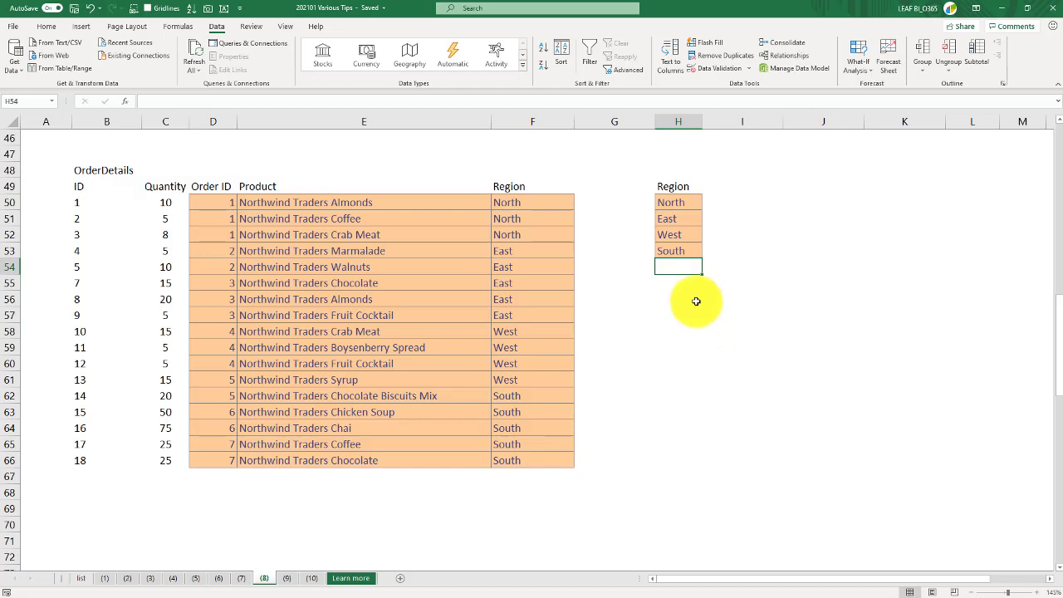
Copy the Product header and values into column J starting at J49
{"action": "left_click_drag", "start_coordinate": [672, 186], "coordinate": [674, 246]}
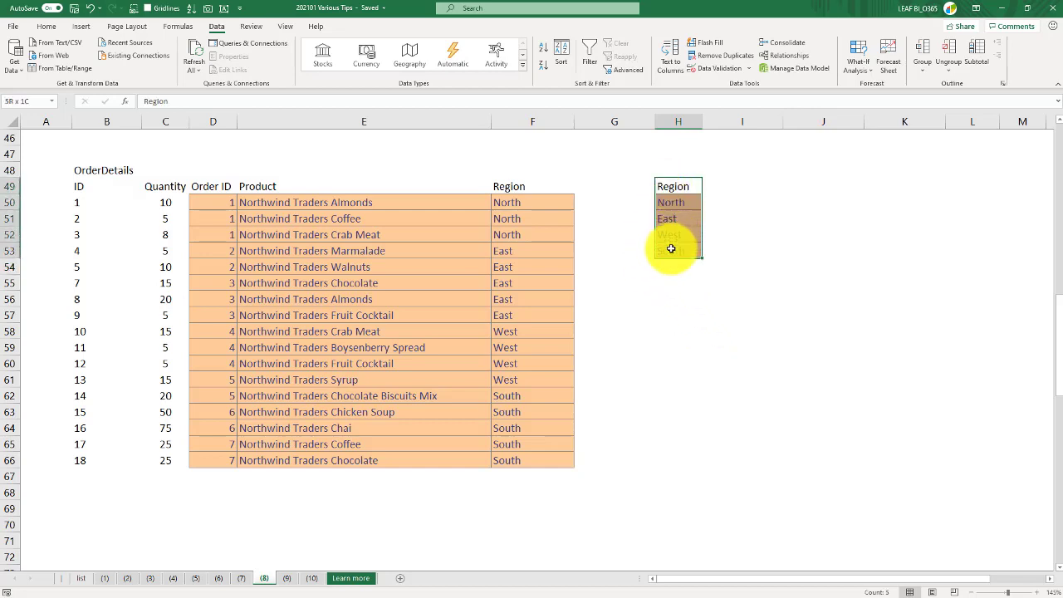
{"action": "left_click_drag", "start_coordinate": [361, 189], "coordinate": [356, 461]}
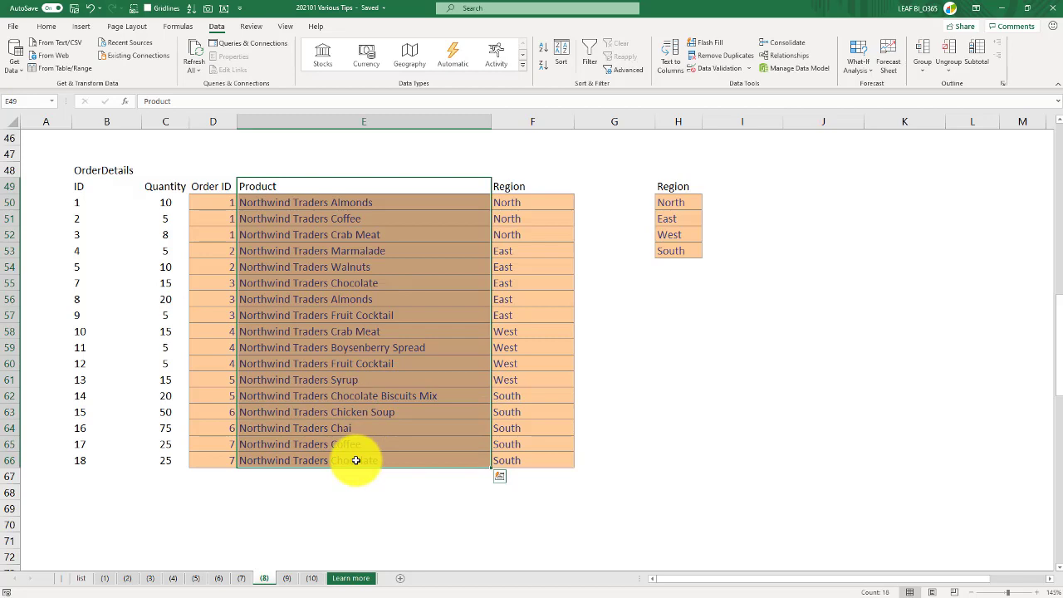
{"action": "key", "text": "ctrl+c"}
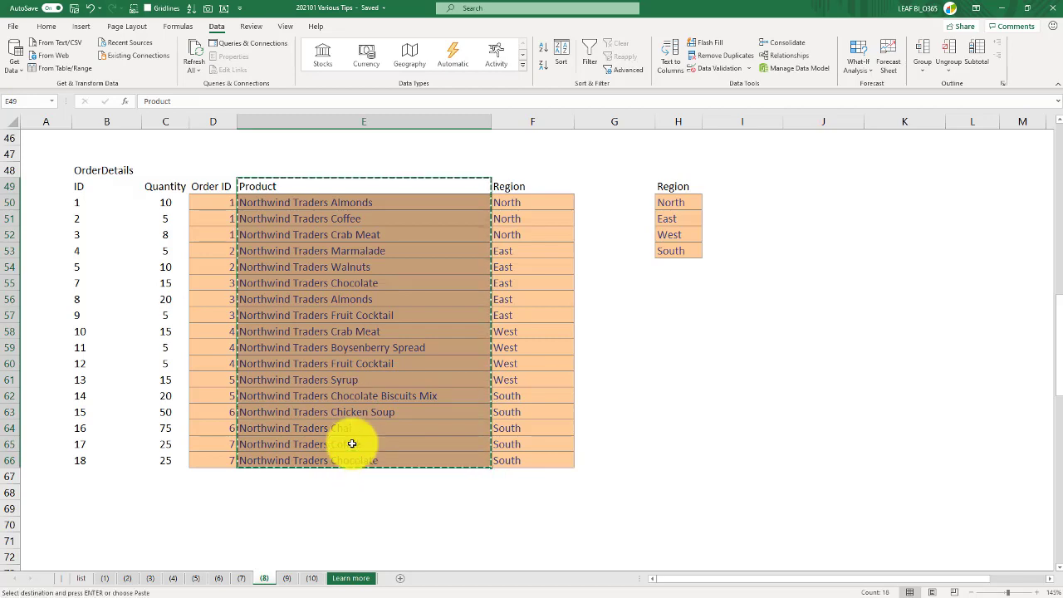
{"action": "left_click", "coordinate": [751, 190]}
{"action": "left_click", "coordinate": [804, 188]}
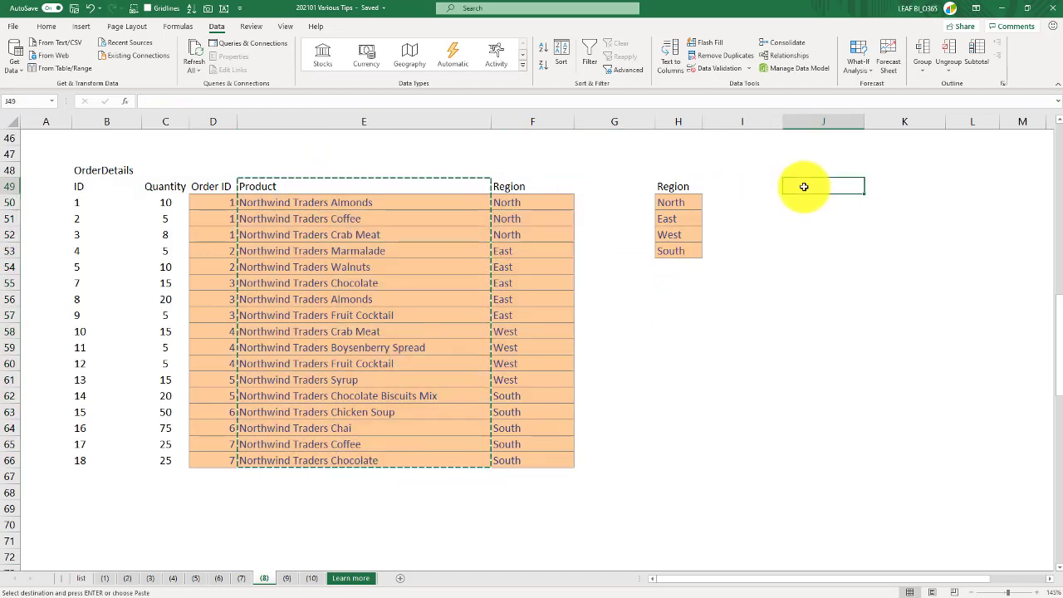
{"action": "key", "text": "Return"}
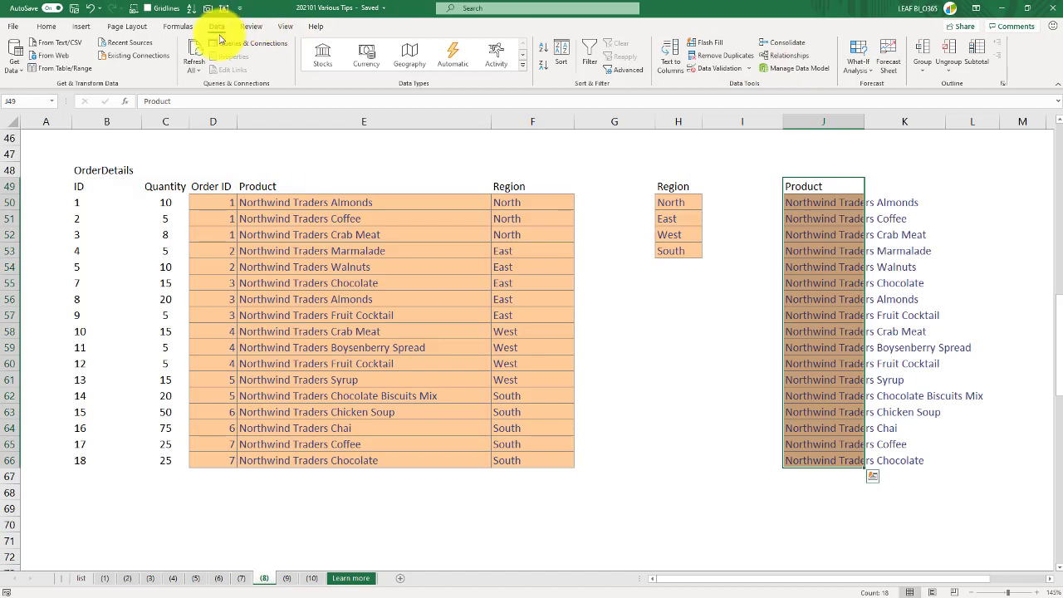
Remove duplicate values from the copied Product list in column J, keeping its header
{"action": "left_click", "coordinate": [720, 55]}
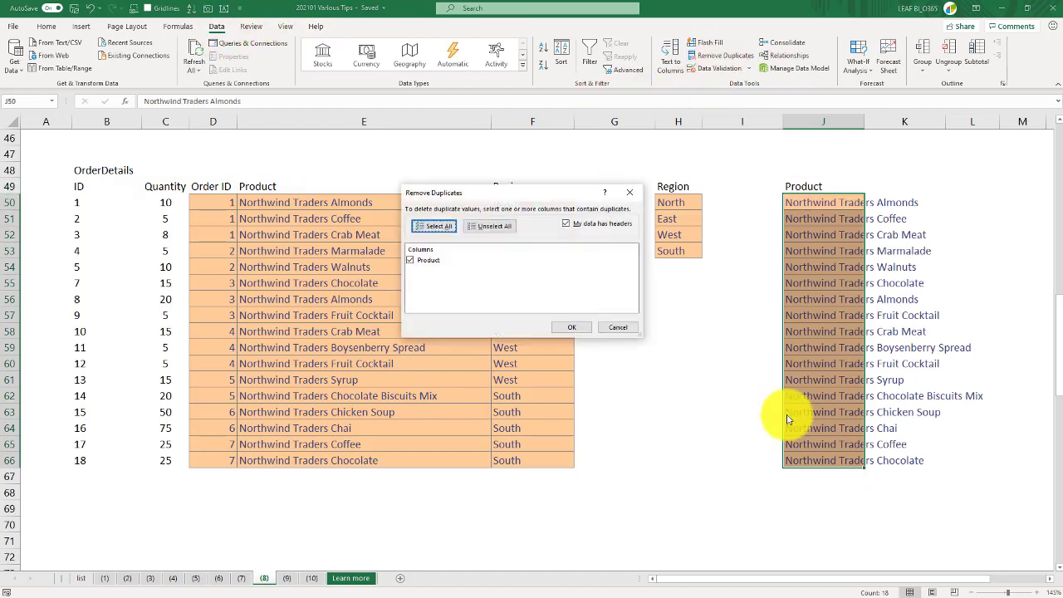
{"action": "left_click", "coordinate": [564, 329]}
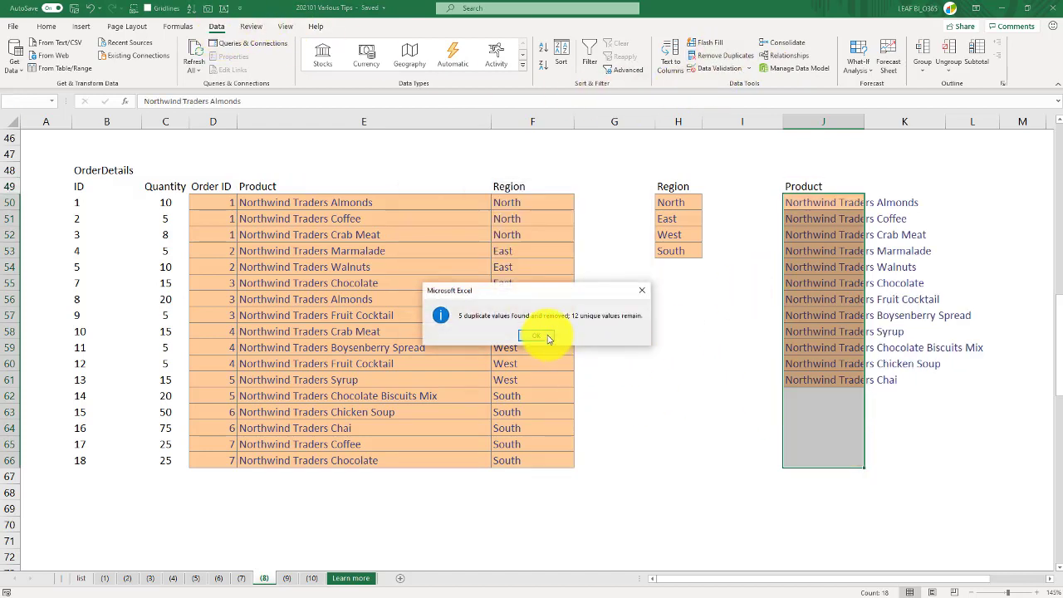
{"action": "left_click", "coordinate": [605, 334]}
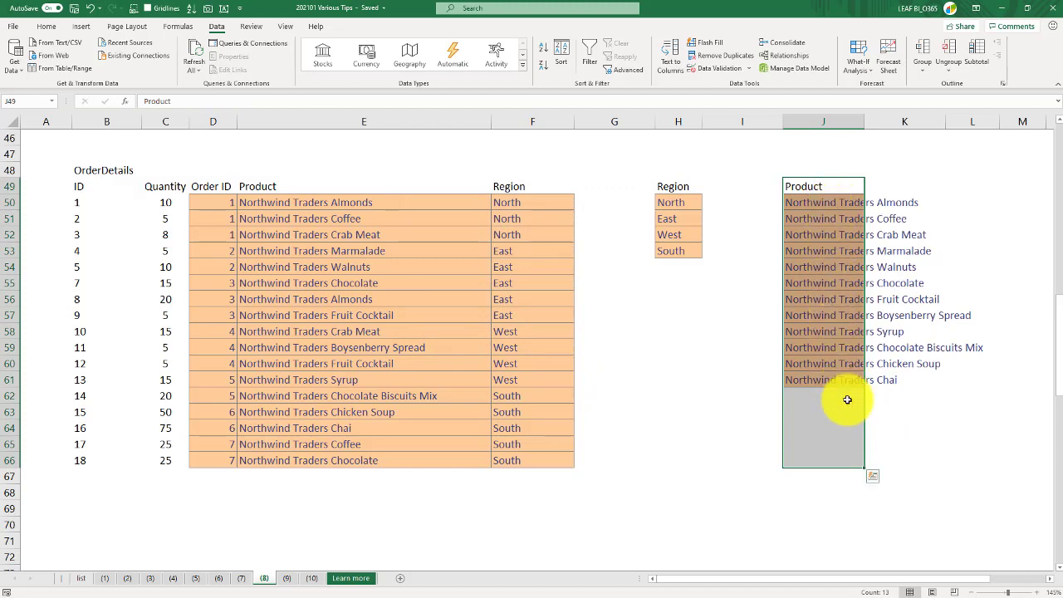
{"action": "scroll", "coordinate": [731, 378], "scroll_direction": "up", "scroll_amount": 13}
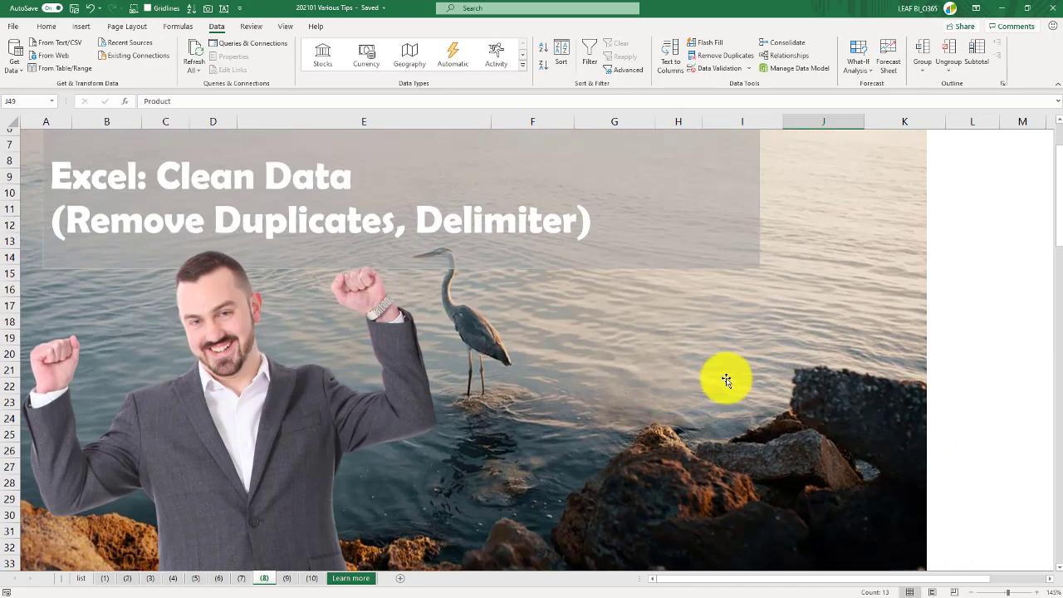